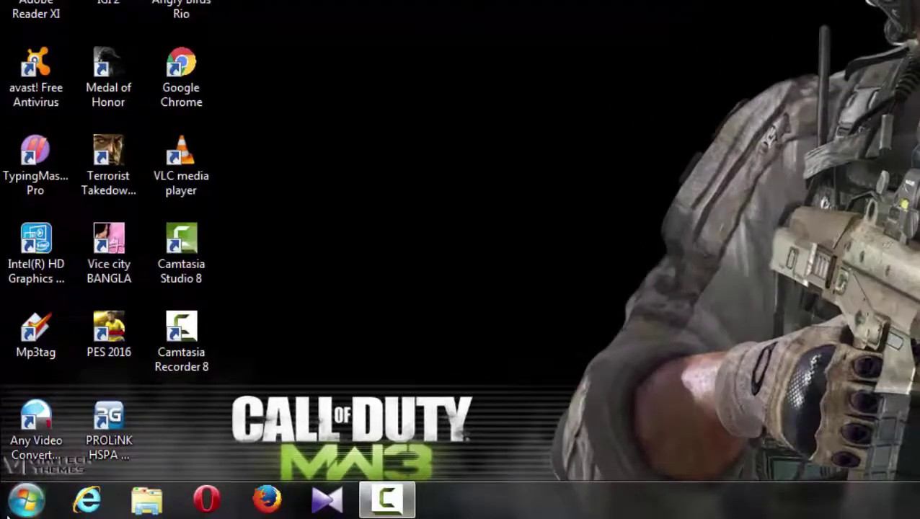
- Enable the Run command in the Start menu's customization settings and apply the change
{"action": "left_click", "coordinate": [26, 500]}
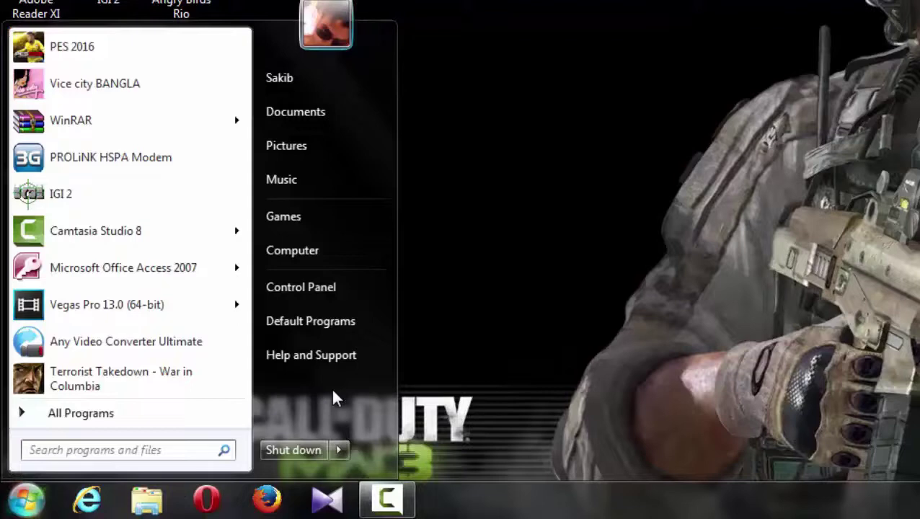
{"action": "right_click", "coordinate": [352, 398]}
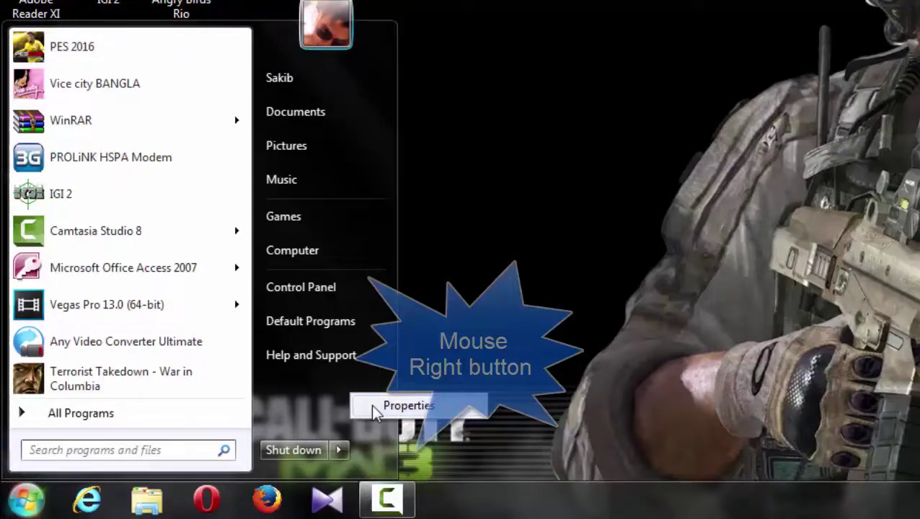
{"action": "left_click", "coordinate": [404, 406]}
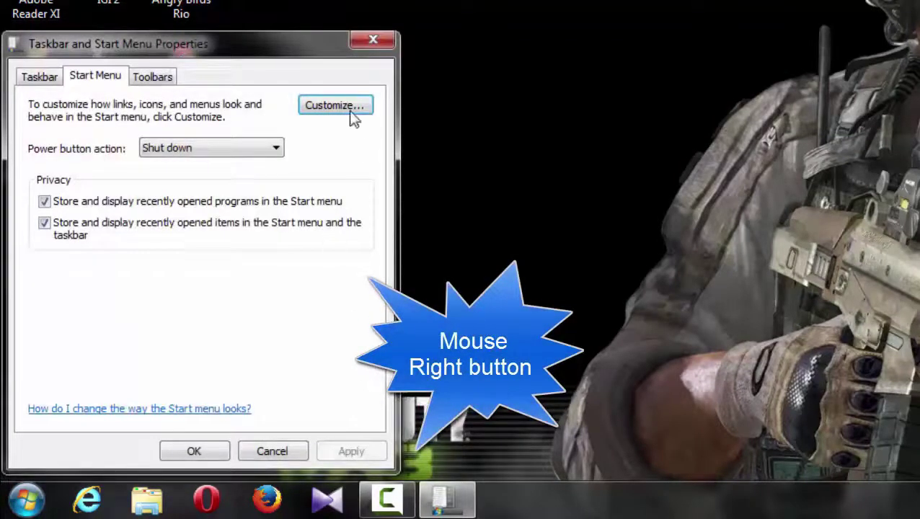
{"action": "left_click", "coordinate": [342, 106]}
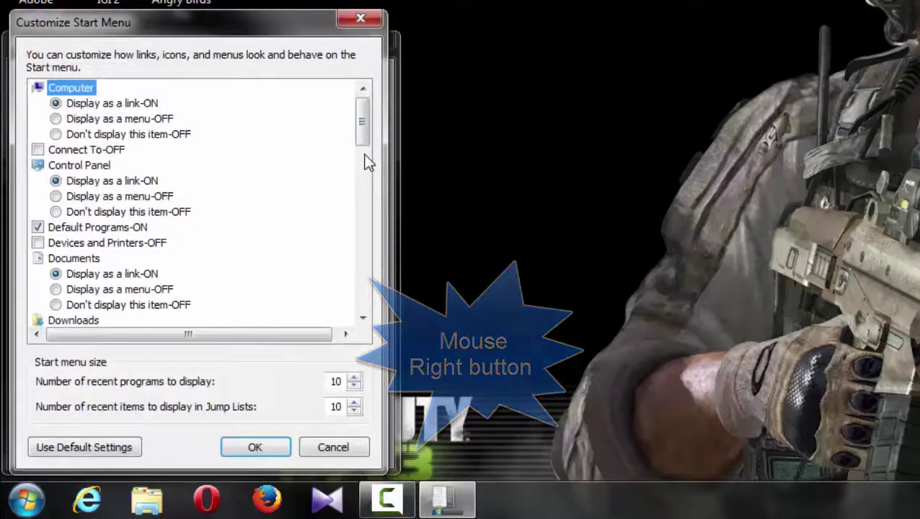
{"action": "left_click_drag", "start_coordinate": [372, 134], "coordinate": [368, 250]}
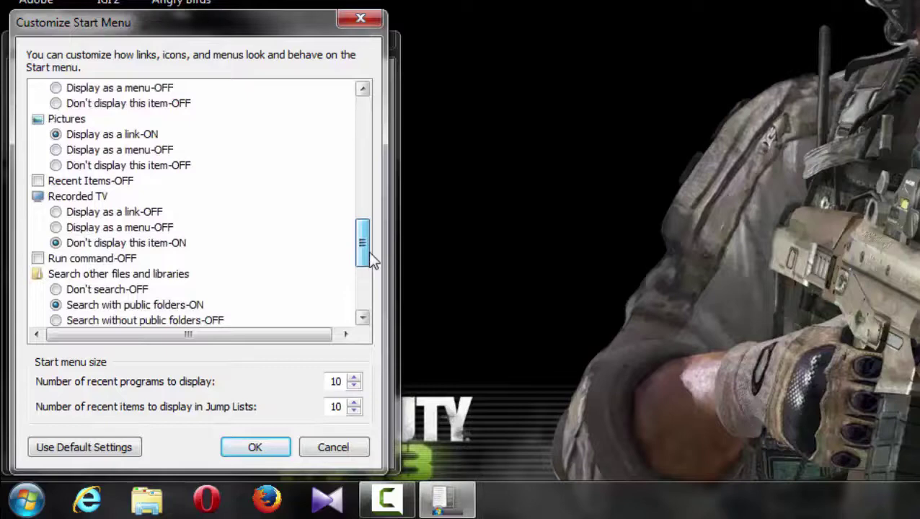
{"action": "left_click", "coordinate": [39, 260]}
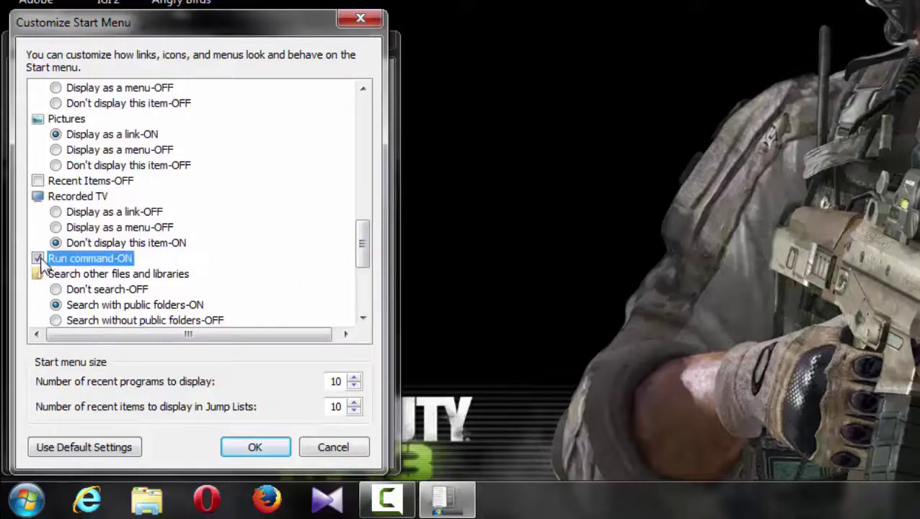
{"action": "left_click", "coordinate": [267, 443]}
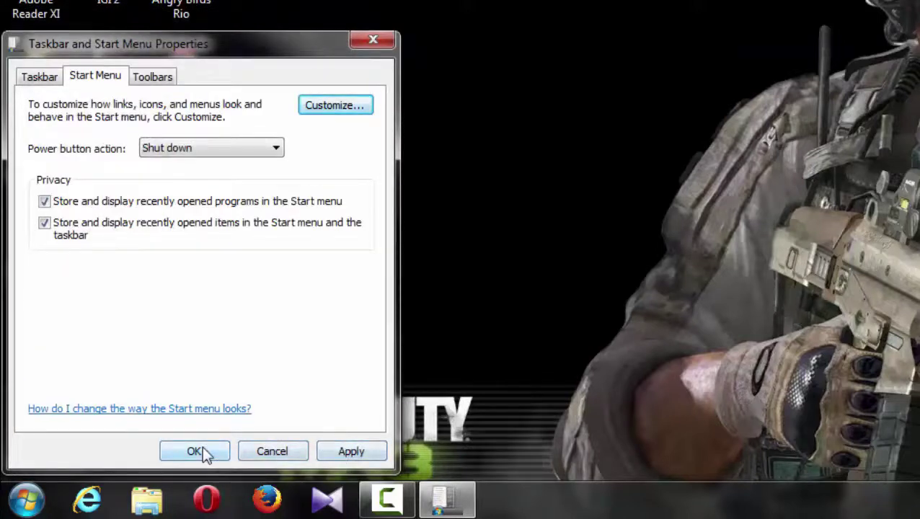
{"action": "left_click", "coordinate": [202, 452]}
- Open the user's temporary files folder by running %temp% from the Run dialog
{"action": "left_click", "coordinate": [3, 510]}
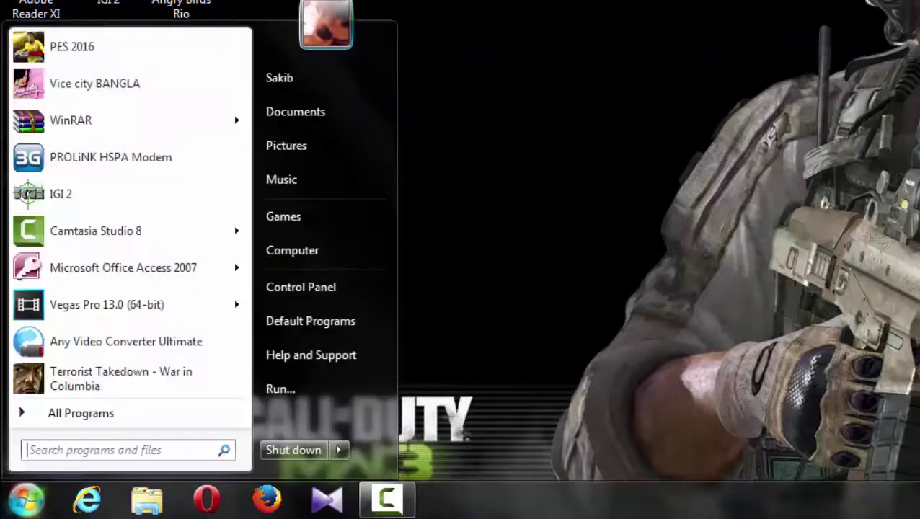
{"action": "left_click", "coordinate": [292, 393]}
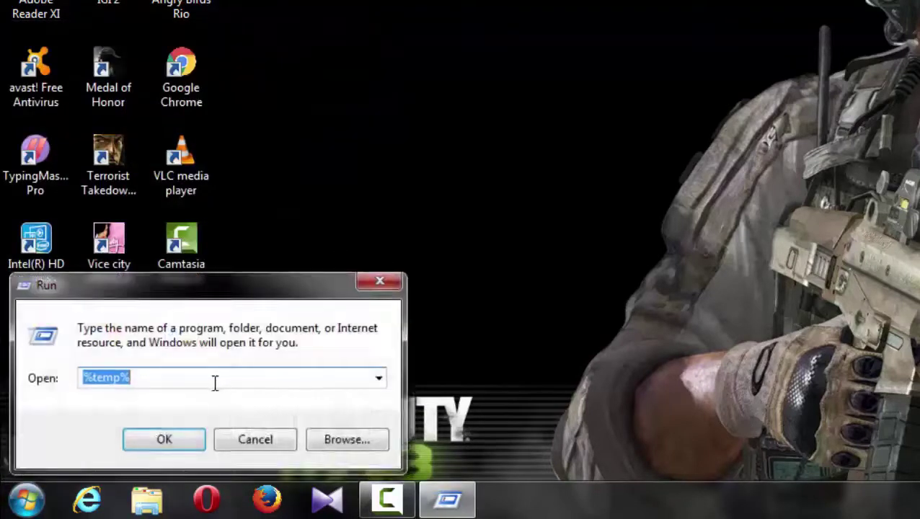
{"action": "key", "text": "BackSpace"}
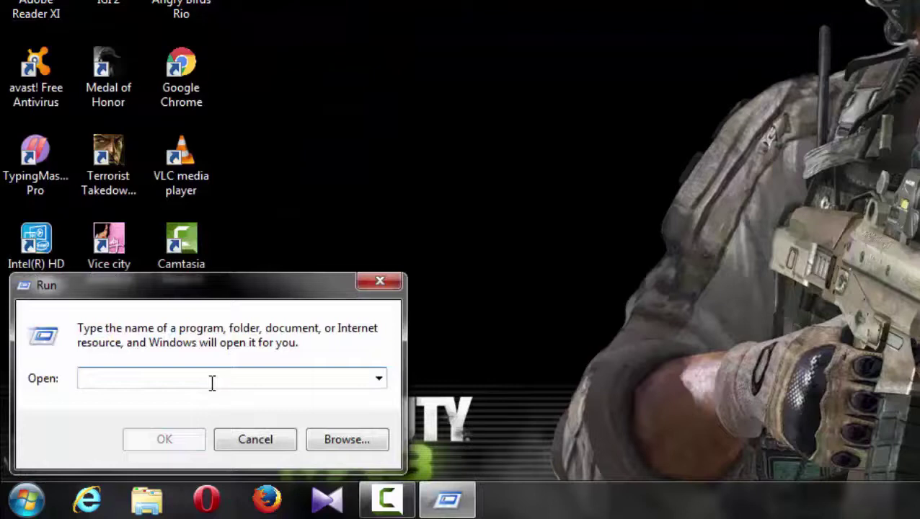
{"action": "type", "text": "%"}
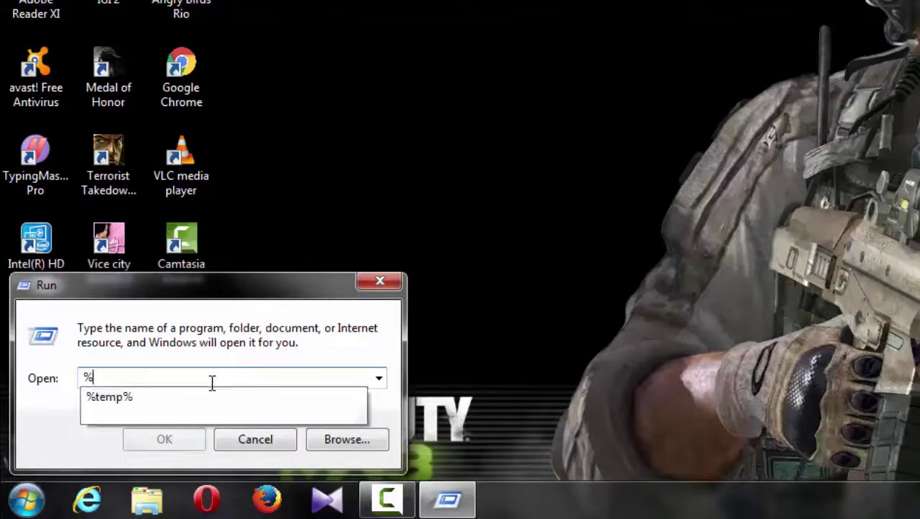
{"action": "type", "text": "tem"}
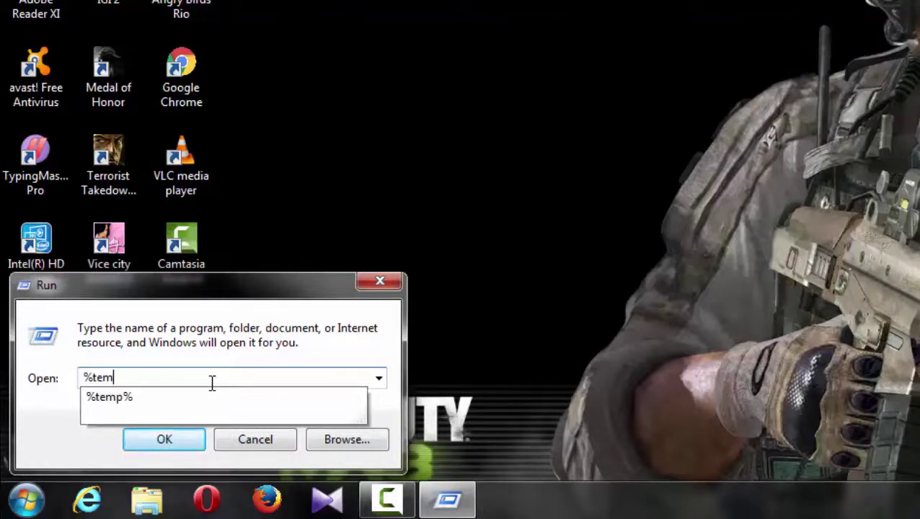
{"action": "type", "text": "p%"}
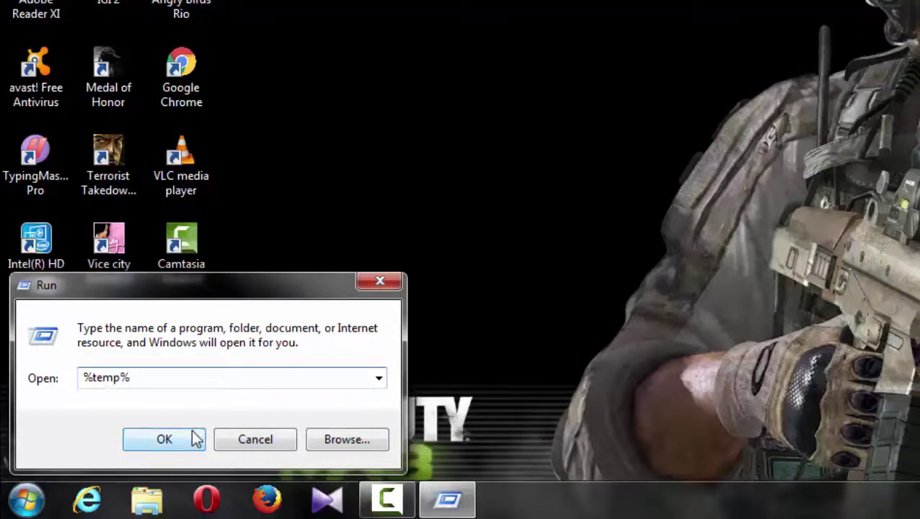
{"action": "left_click", "coordinate": [164, 439]}
- Move all files and folders in the user's Temp folder to the Recycle Bin
{"action": "scroll", "coordinate": [712, 311], "scroll_direction": "down", "scroll_amount": 4}
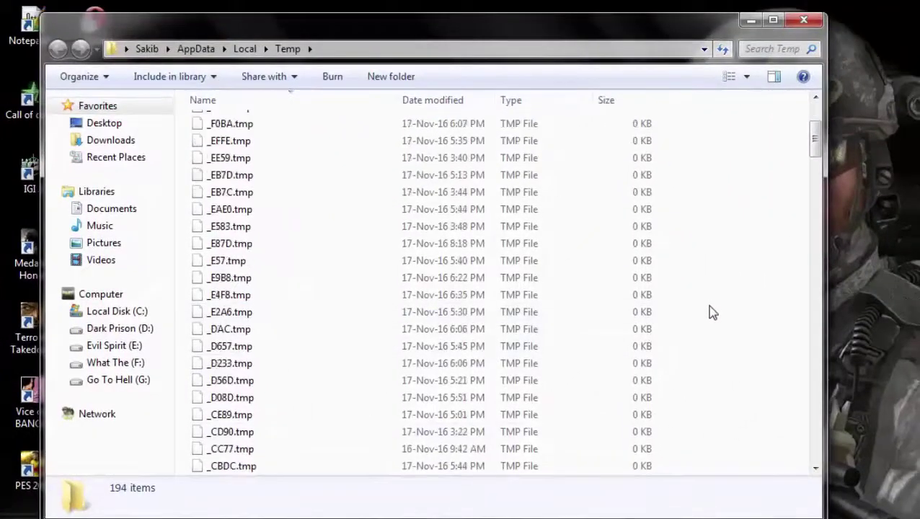
{"action": "scroll", "coordinate": [712, 317], "scroll_direction": "down", "scroll_amount": 20}
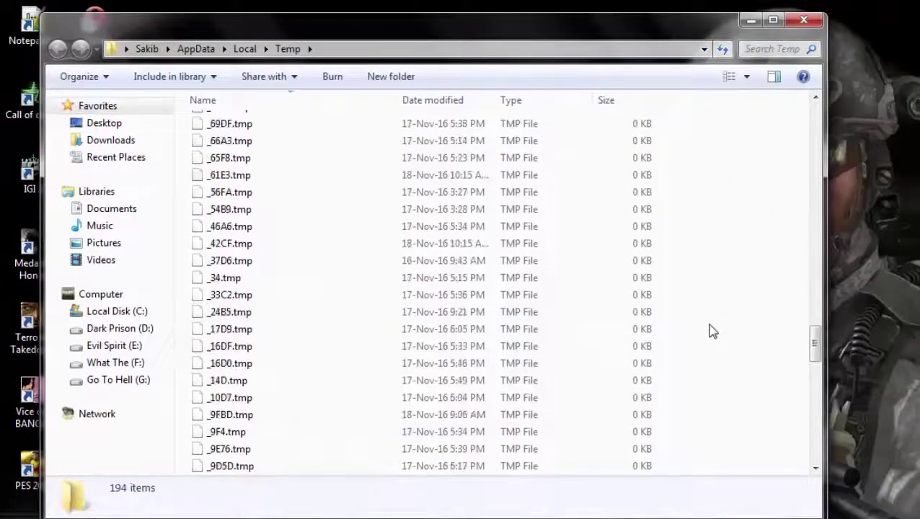
{"action": "scroll", "coordinate": [713, 331], "scroll_direction": "down", "scroll_amount": 1}
{"action": "scroll", "coordinate": [711, 330], "scroll_direction": "up", "scroll_amount": 20}
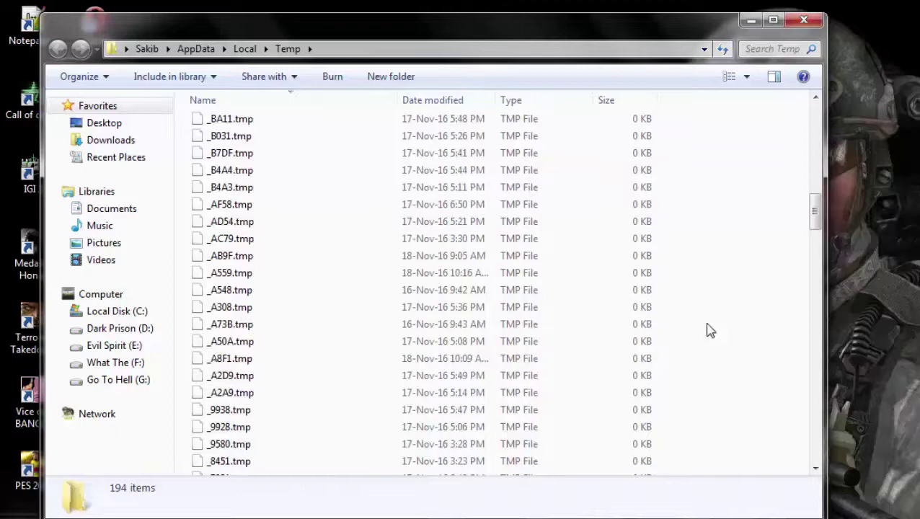
{"action": "scroll", "coordinate": [711, 331], "scroll_direction": "up", "scroll_amount": 15}
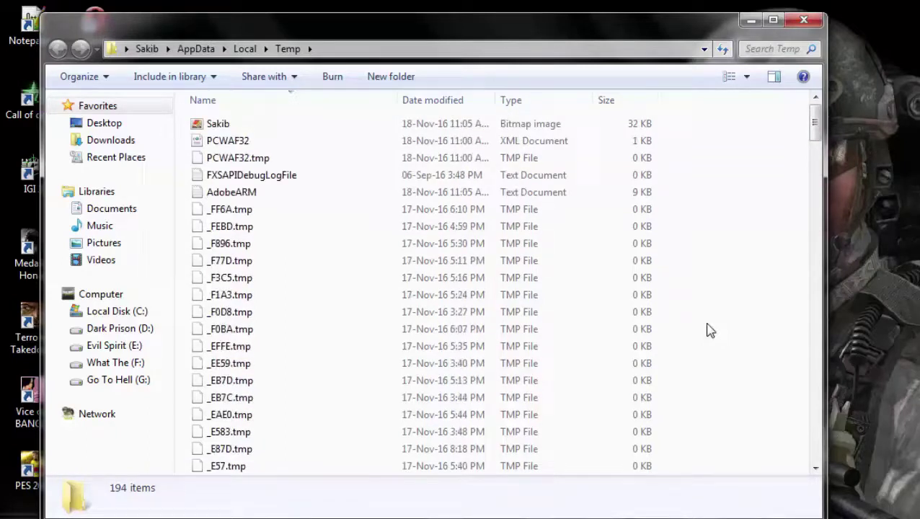
{"action": "key", "text": "ctrl+a"}
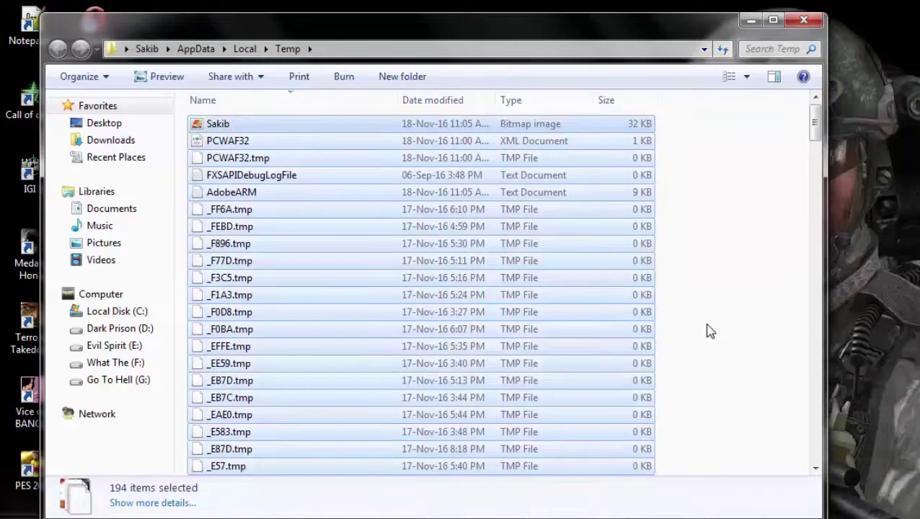
{"action": "left_click", "coordinate": [709, 331]}
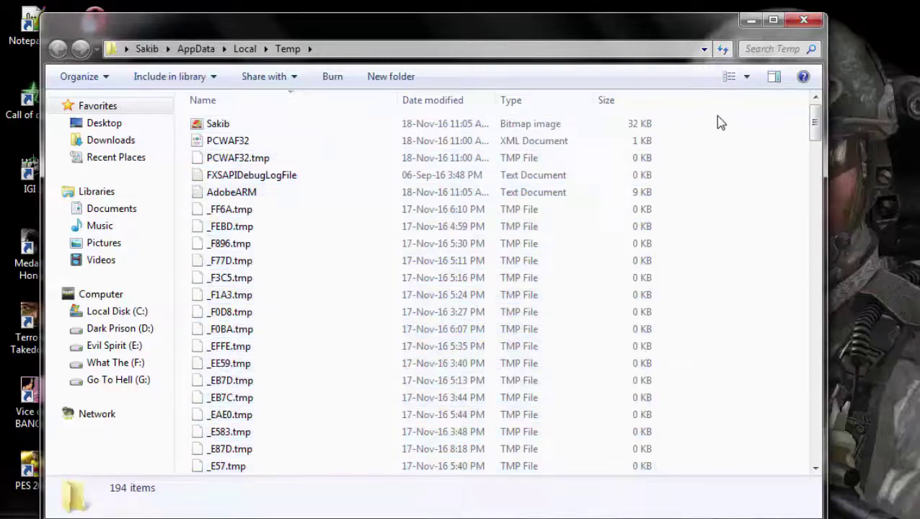
{"action": "left_click_drag", "start_coordinate": [714, 122], "coordinate": [522, 505]}
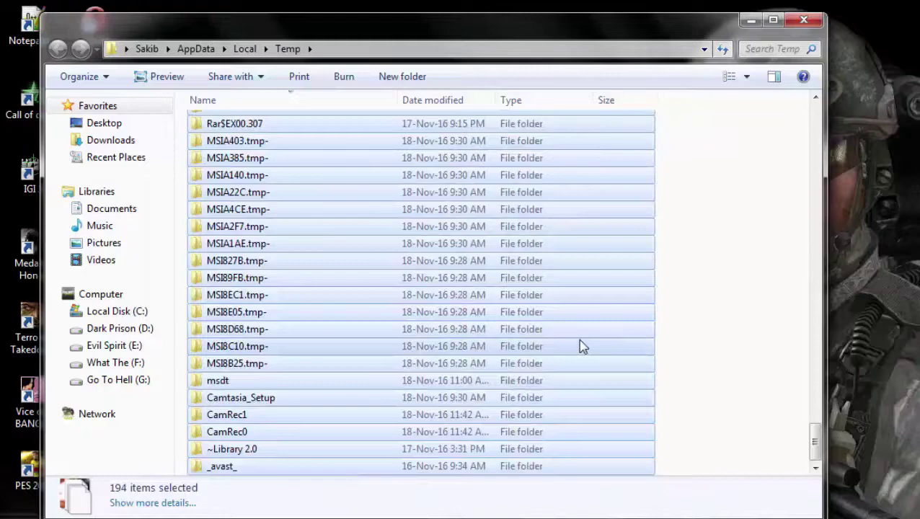
{"action": "right_click", "coordinate": [602, 281]}
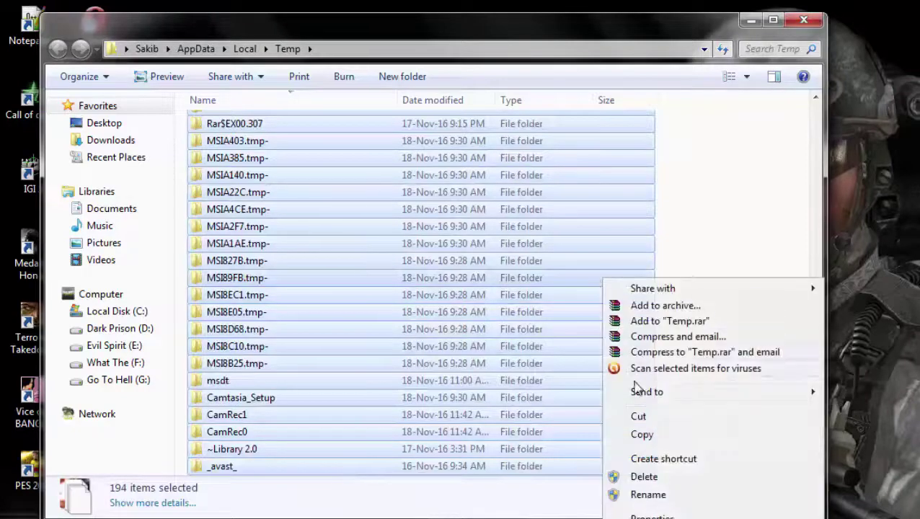
{"action": "left_click", "coordinate": [646, 478]}
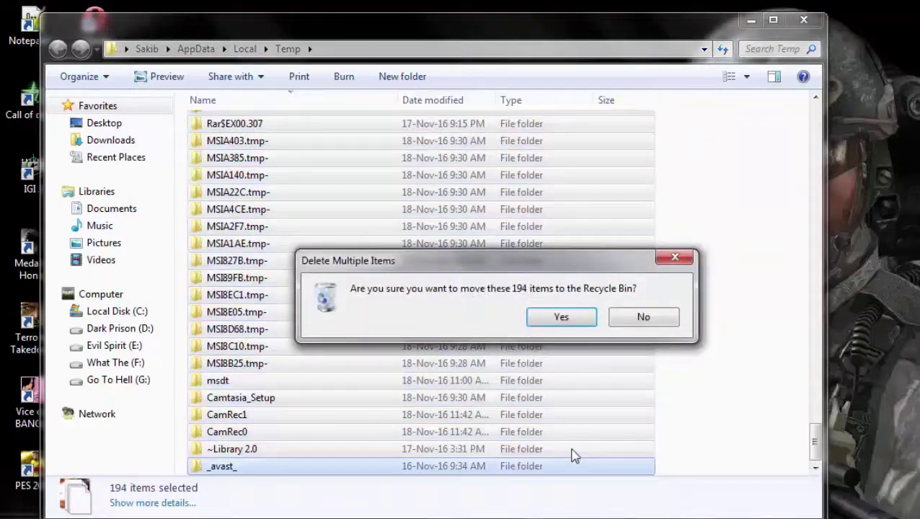
{"action": "left_click", "coordinate": [561, 318]}
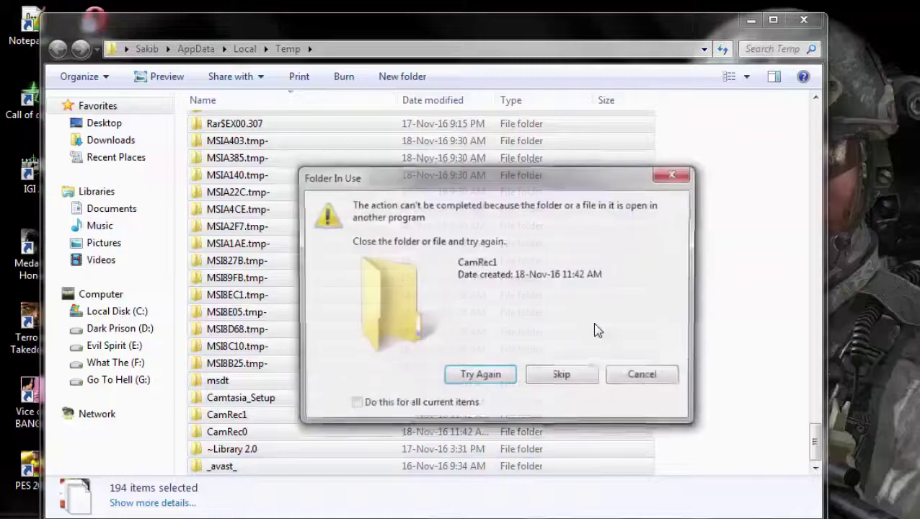
- Skip the folders that are in use or need administrator permission, applying the choice to all current items
{"action": "left_click", "coordinate": [469, 406]}
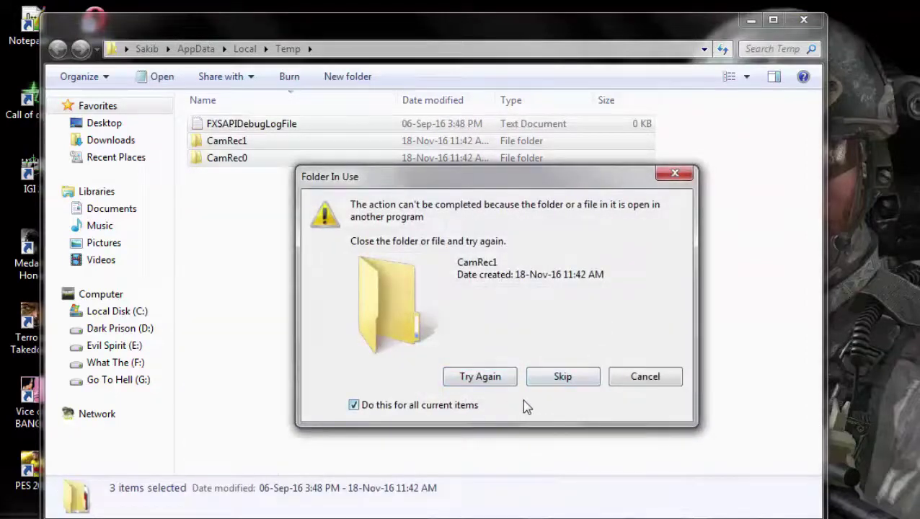
{"action": "left_click", "coordinate": [548, 383]}
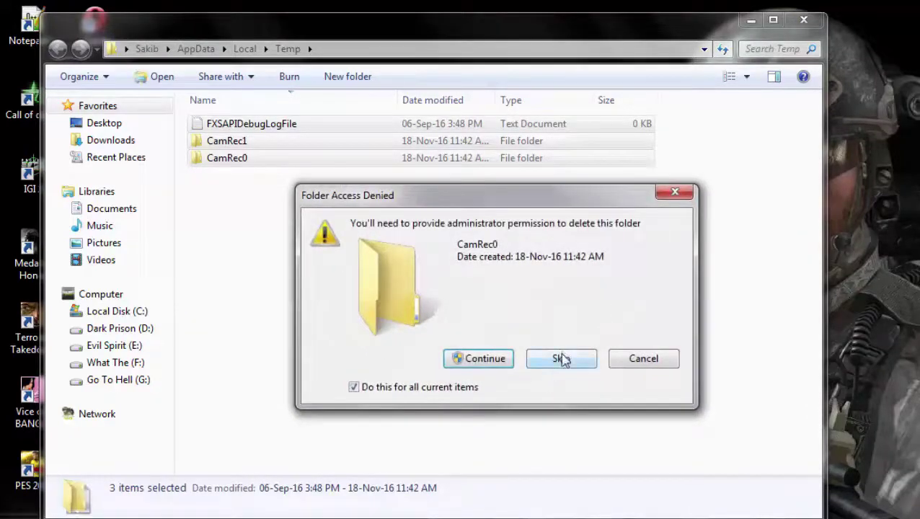
{"action": "left_click", "coordinate": [563, 361]}
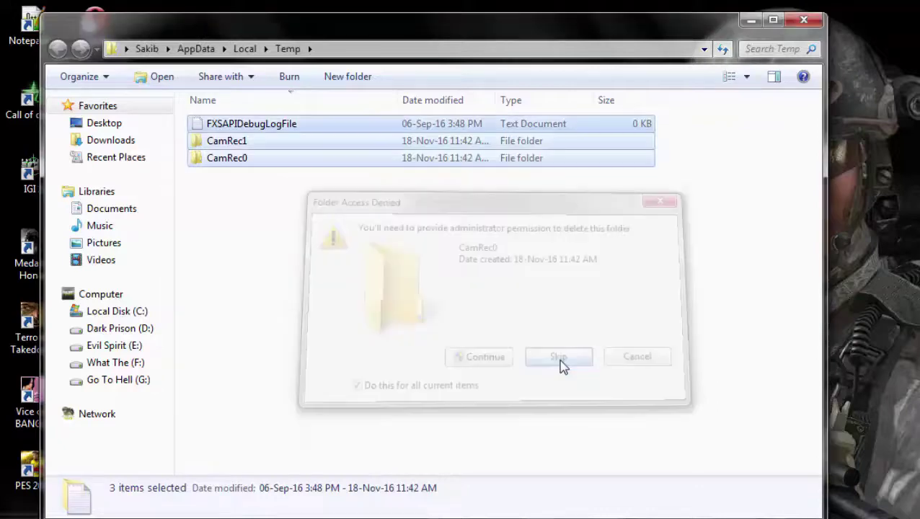
- Refresh the user's Temp folder and close its window
{"action": "right_click", "coordinate": [490, 236]}
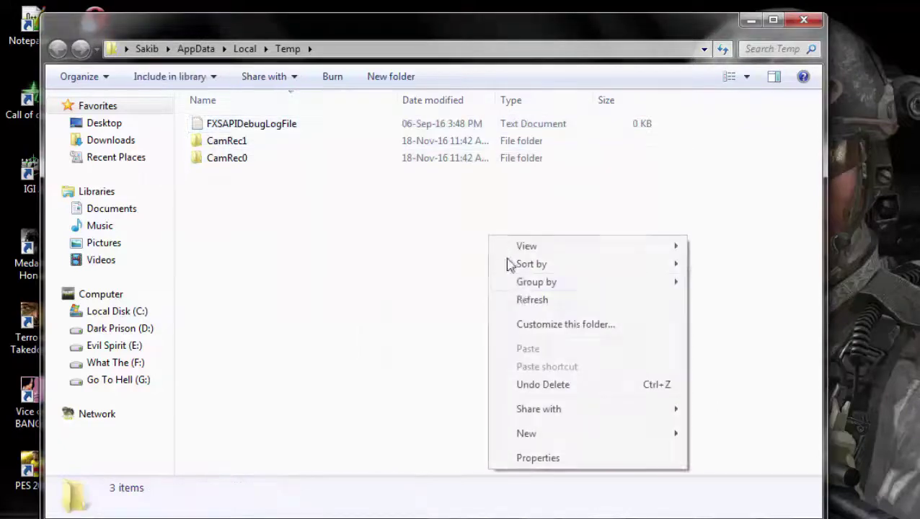
{"action": "left_click", "coordinate": [519, 300]}
{"action": "left_click", "coordinate": [804, 21]}
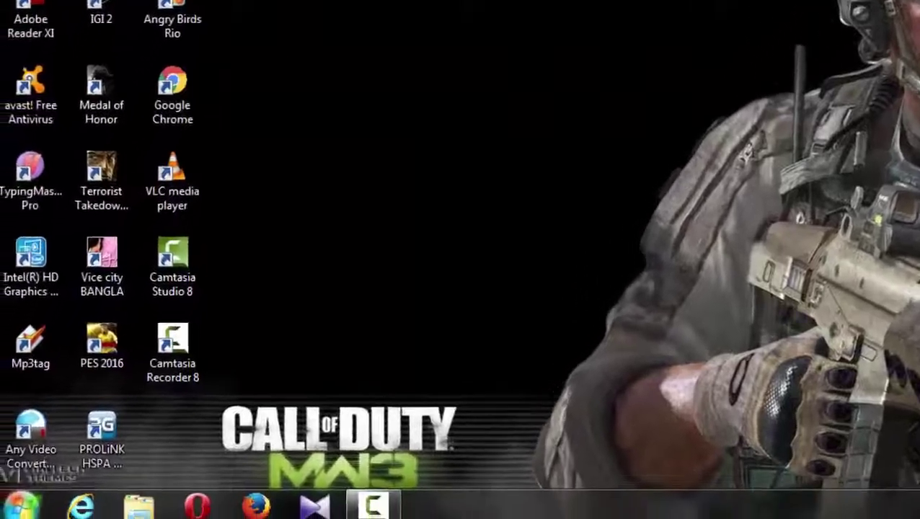
- Open the Windows Temp folder by running temp from the Run dialog
{"action": "left_click", "coordinate": [25, 500]}
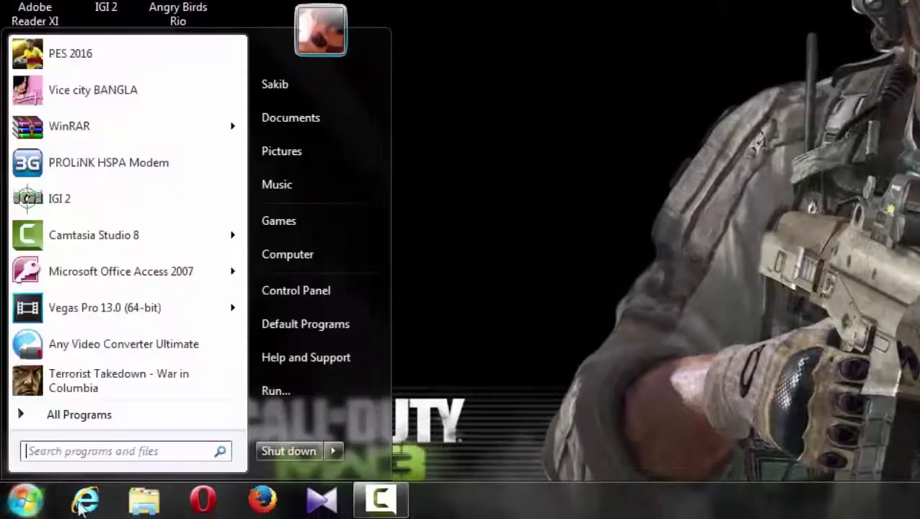
{"action": "left_click", "coordinate": [269, 390]}
{"action": "key", "text": "BackSpace"}
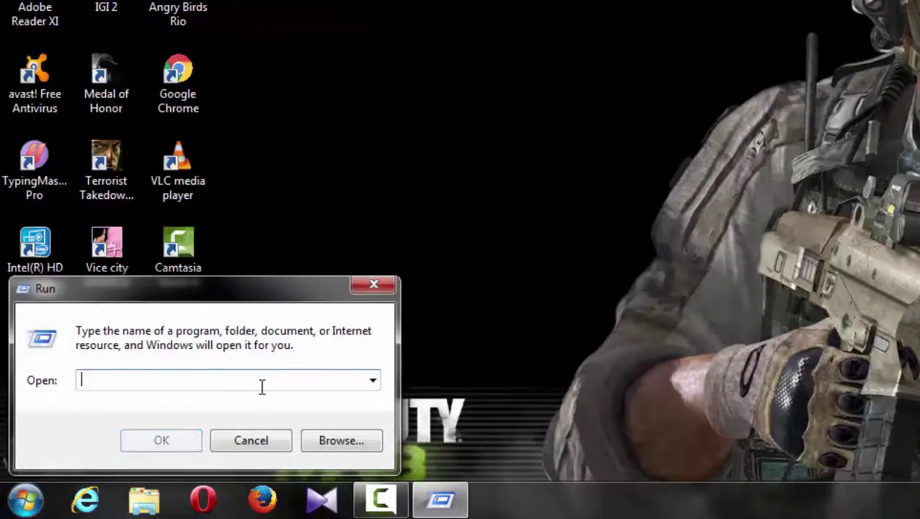
{"action": "type", "text": "tem"}
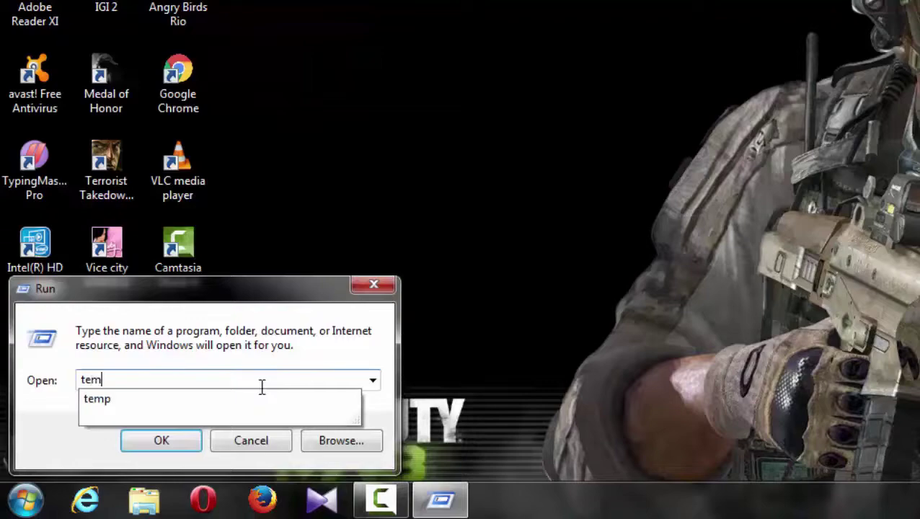
{"action": "type", "text": "p"}
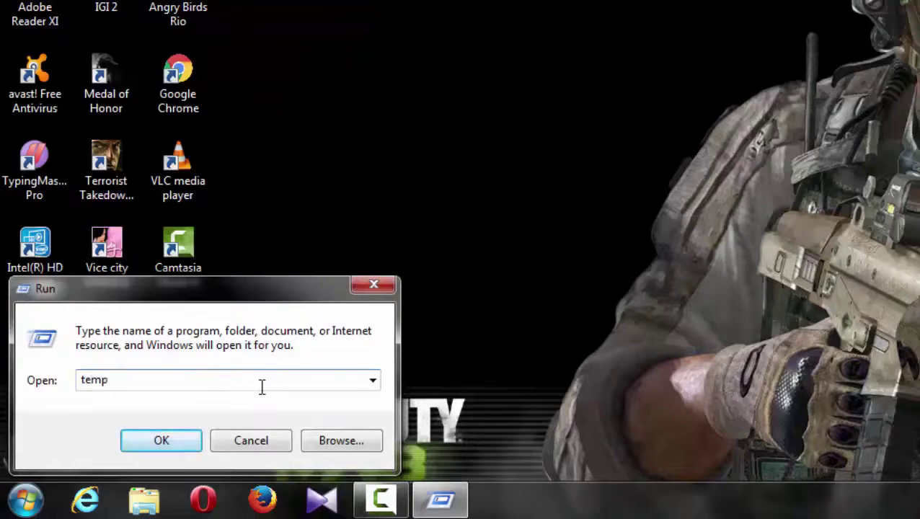
{"action": "left_click", "coordinate": [177, 441]}
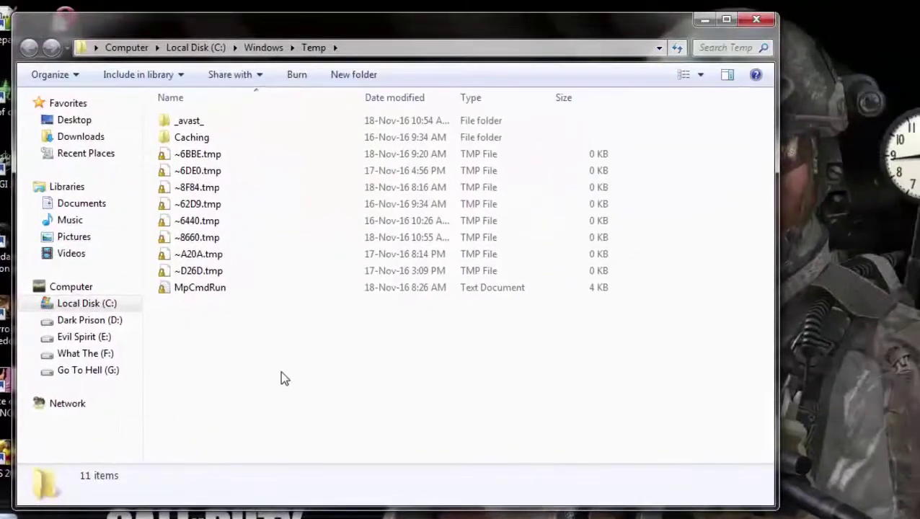
- Move all files and folders in the Windows Temp folder to the Recycle Bin
{"action": "left_click_drag", "start_coordinate": [359, 302], "coordinate": [326, 0]}
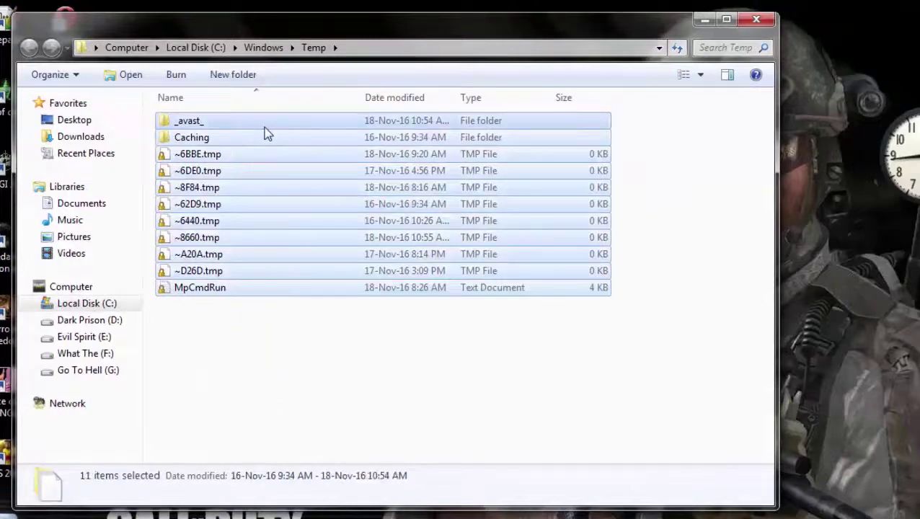
{"action": "right_click", "coordinate": [282, 122]}
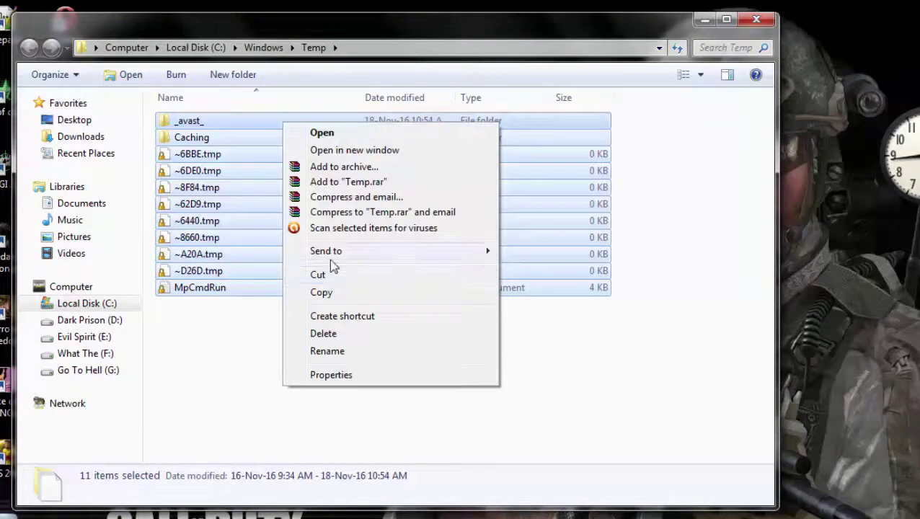
{"action": "left_click", "coordinate": [325, 334]}
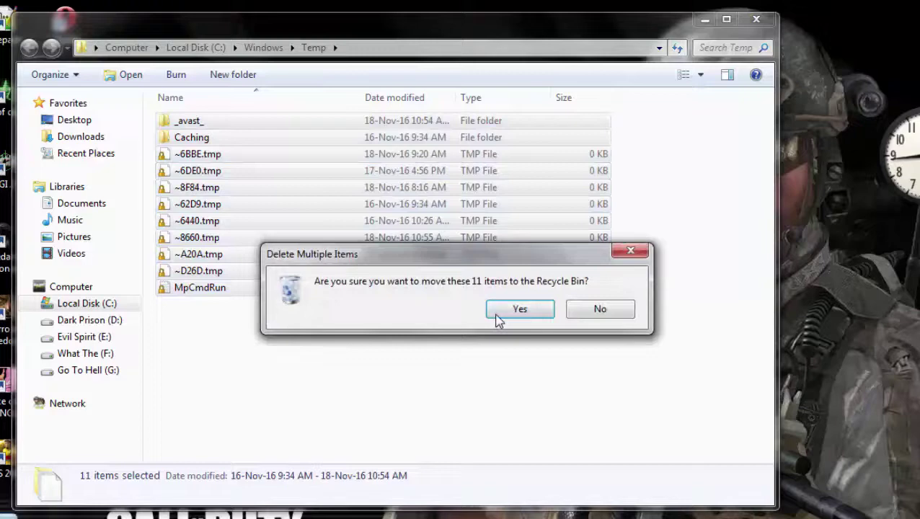
{"action": "left_click", "coordinate": [517, 312]}
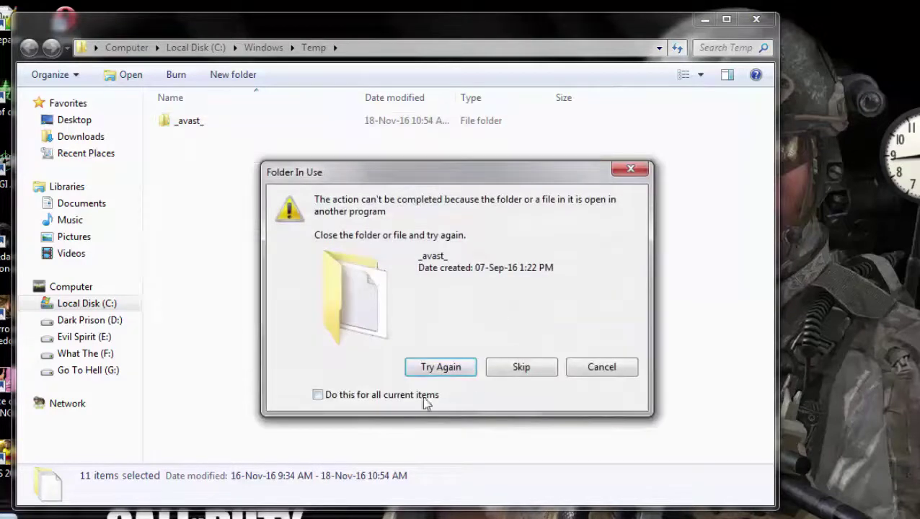
- Skip the in-use _avast_ folder, applying the choice to all current items, and close the Windows Temp folder
{"action": "left_click", "coordinate": [404, 395]}
{"action": "left_click", "coordinate": [515, 371]}
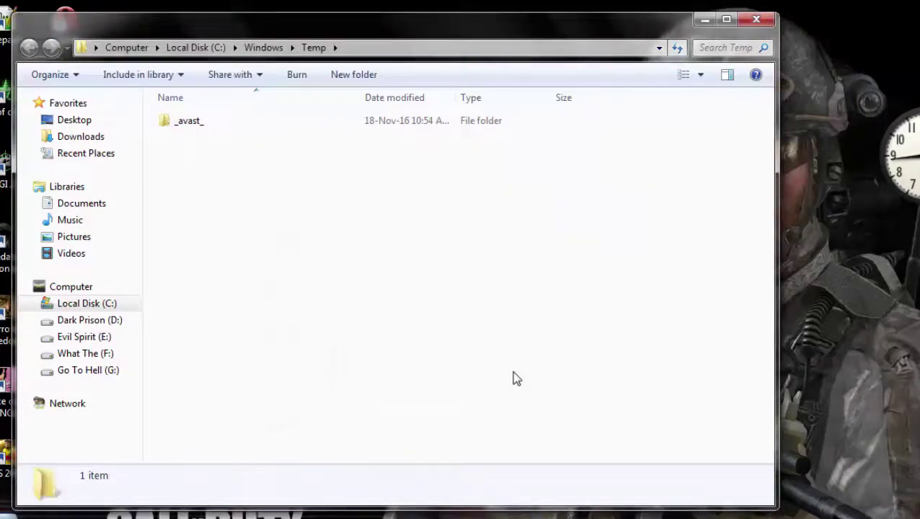
{"action": "left_click", "coordinate": [756, 19]}
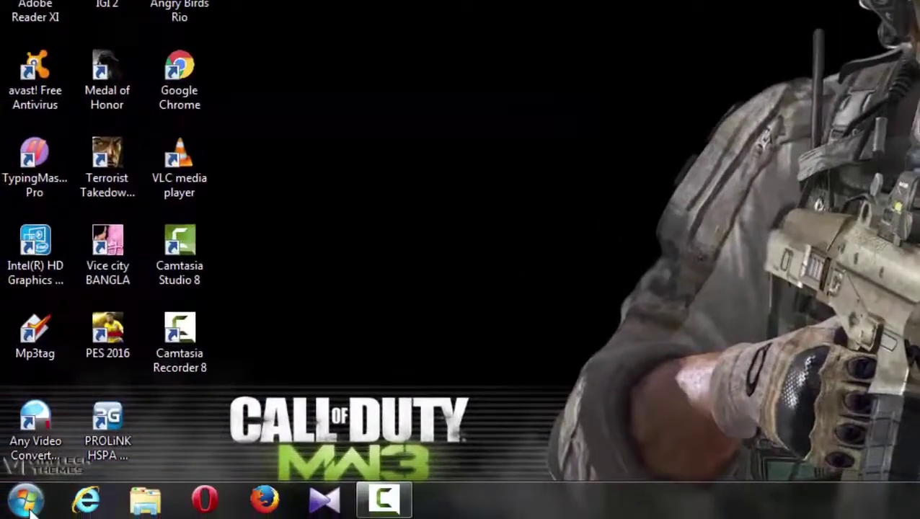
- Open the Prefetch folder by running prefetch from the Run dialog and grant permanent access to it
{"action": "left_click", "coordinate": [25, 499]}
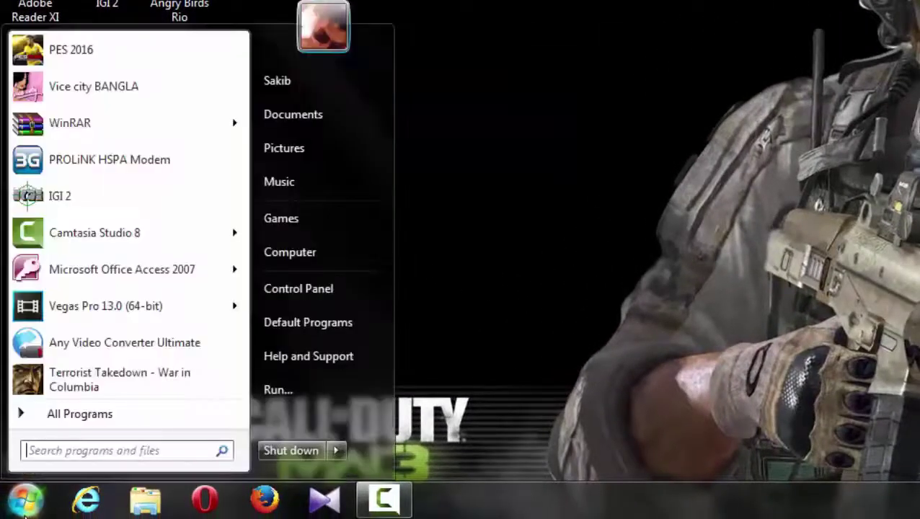
{"action": "left_click", "coordinate": [282, 389]}
{"action": "key", "text": "BackSpace"}
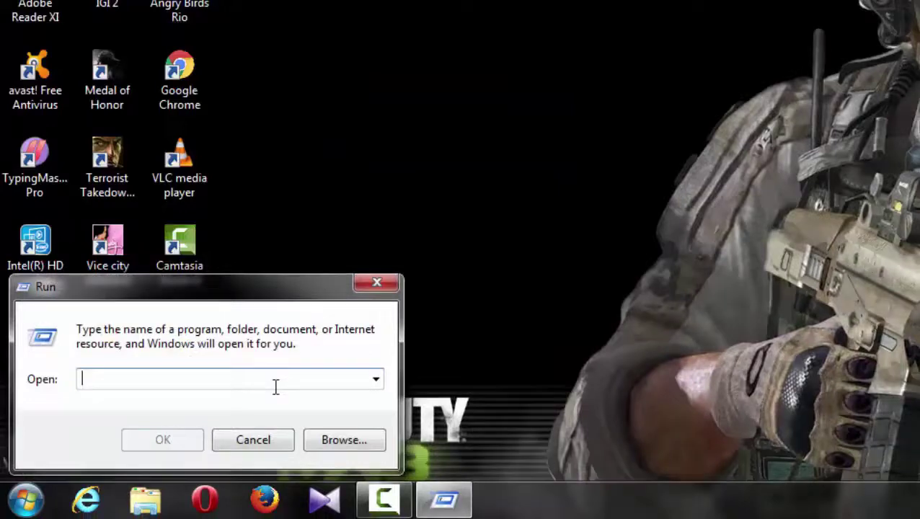
{"action": "type", "text": "pre"}
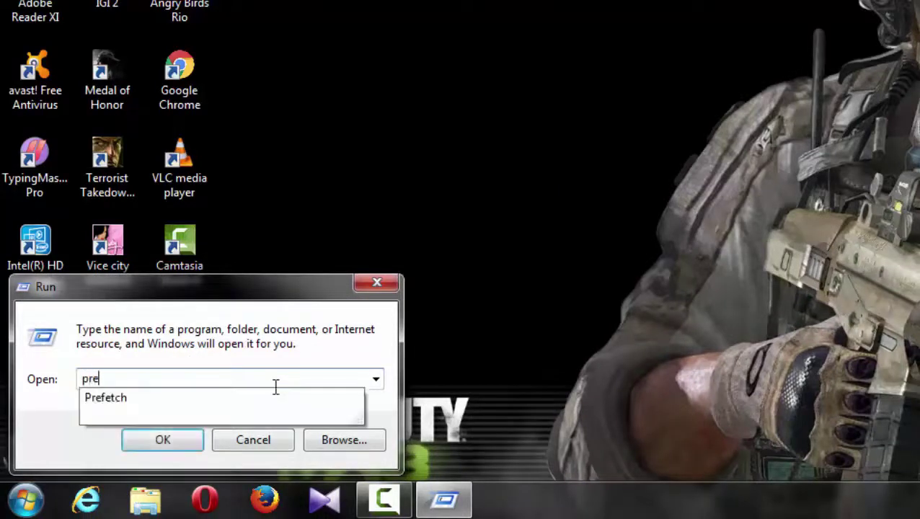
{"action": "type", "text": "fetch"}
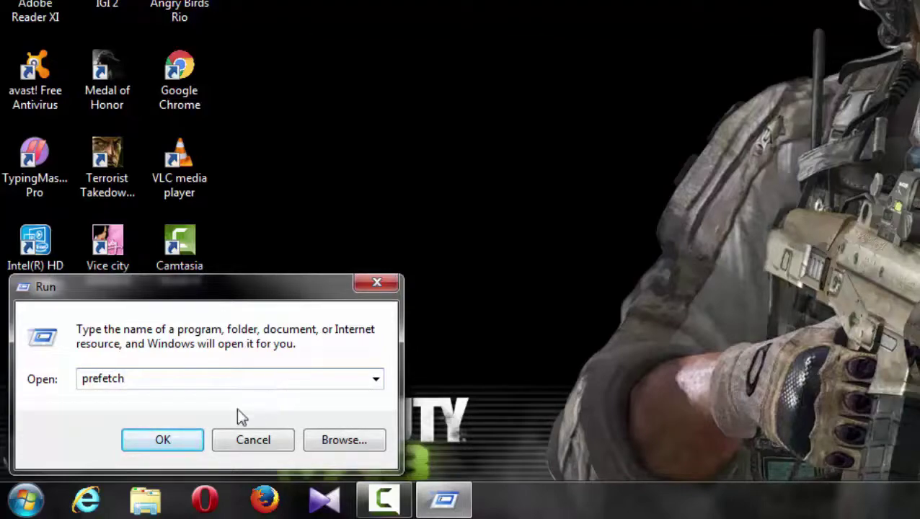
{"action": "left_click", "coordinate": [161, 444]}
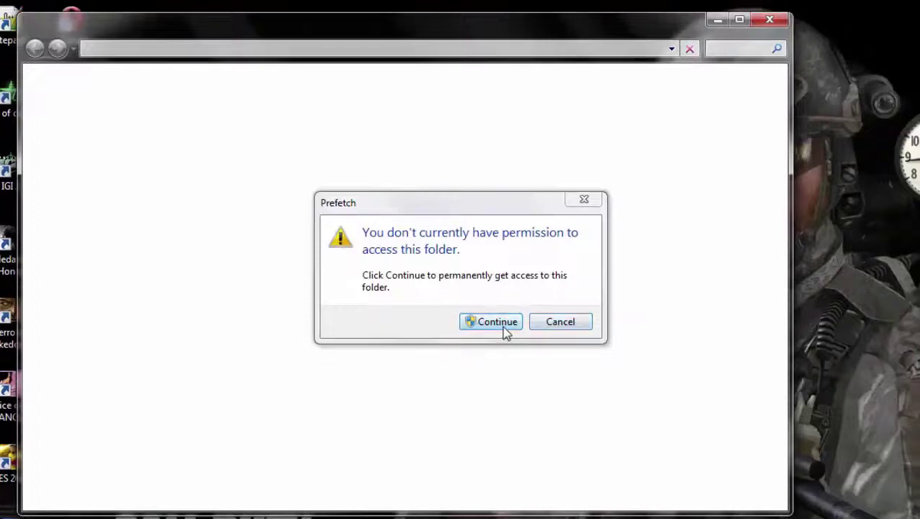
{"action": "left_click", "coordinate": [505, 331]}
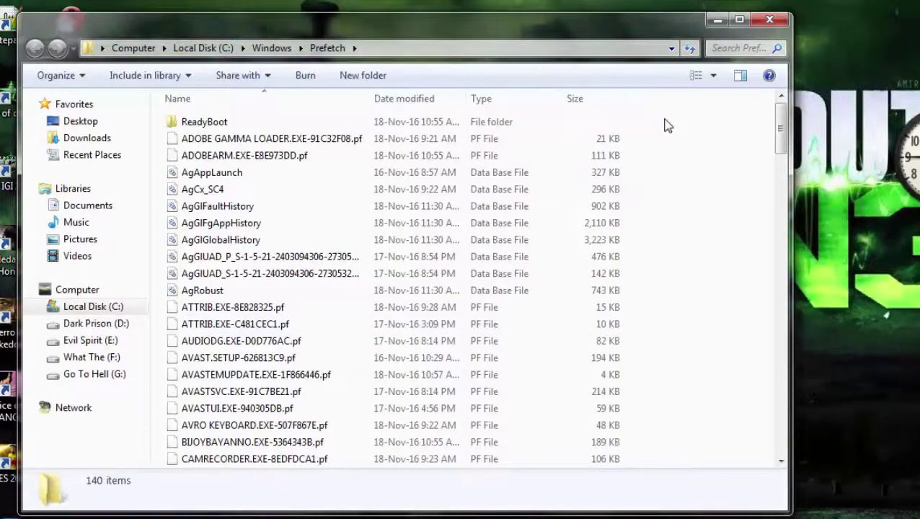
- Move all items in the Prefetch folder to the Recycle Bin and close the folder window
{"action": "left_click_drag", "start_coordinate": [667, 125], "coordinate": [552, 472]}
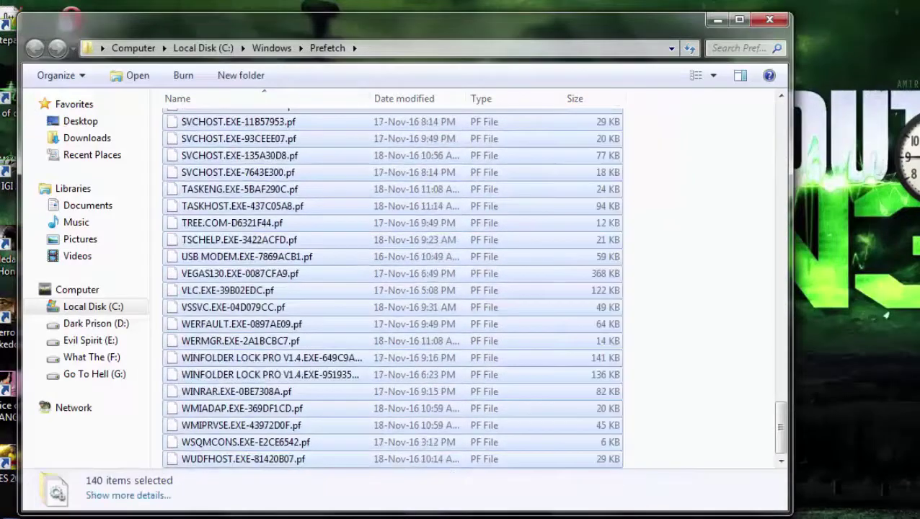
{"action": "right_click", "coordinate": [596, 347]}
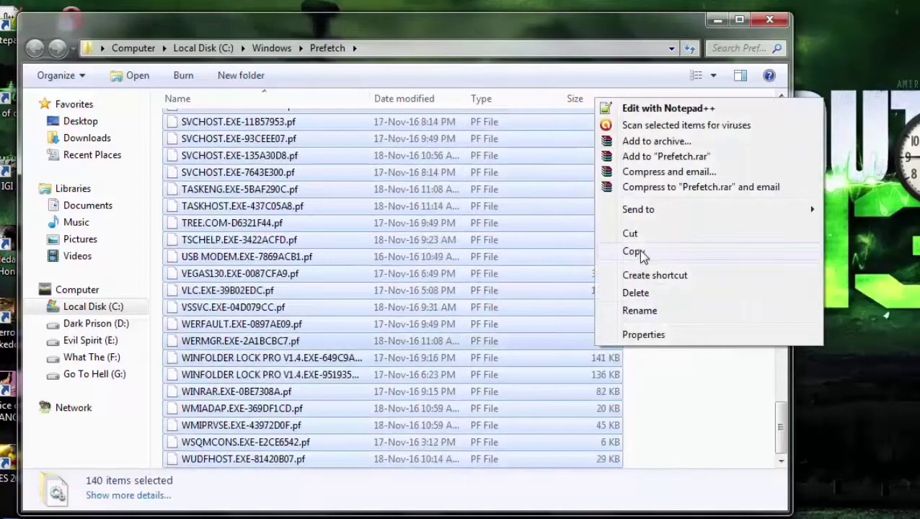
{"action": "left_click", "coordinate": [637, 292]}
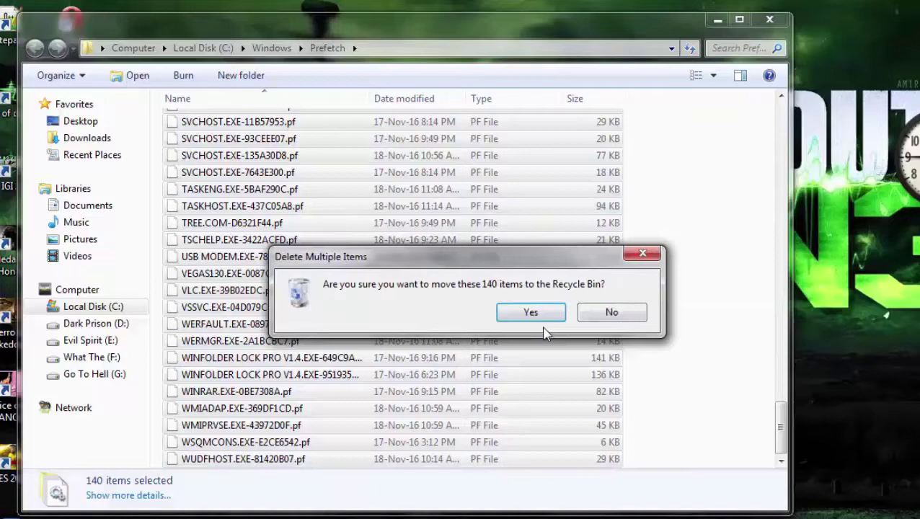
{"action": "left_click", "coordinate": [546, 314]}
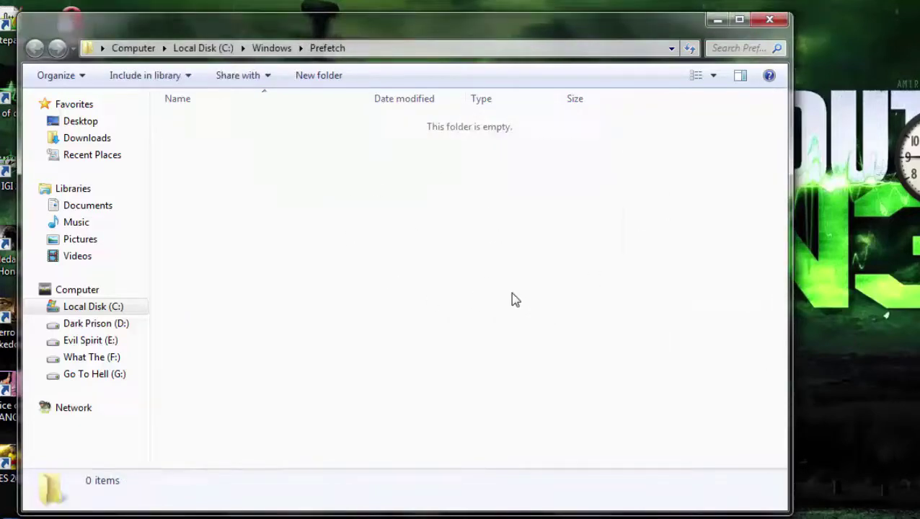
{"action": "left_click", "coordinate": [771, 20]}
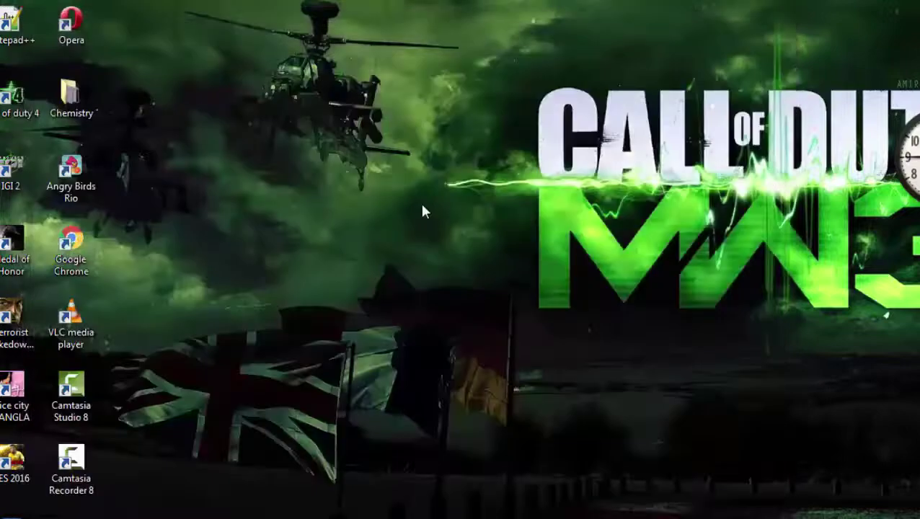
- Refresh the desktop and run the tree command from the Run dialog
{"action": "right_click", "coordinate": [426, 166]}
{"action": "left_click", "coordinate": [445, 204]}
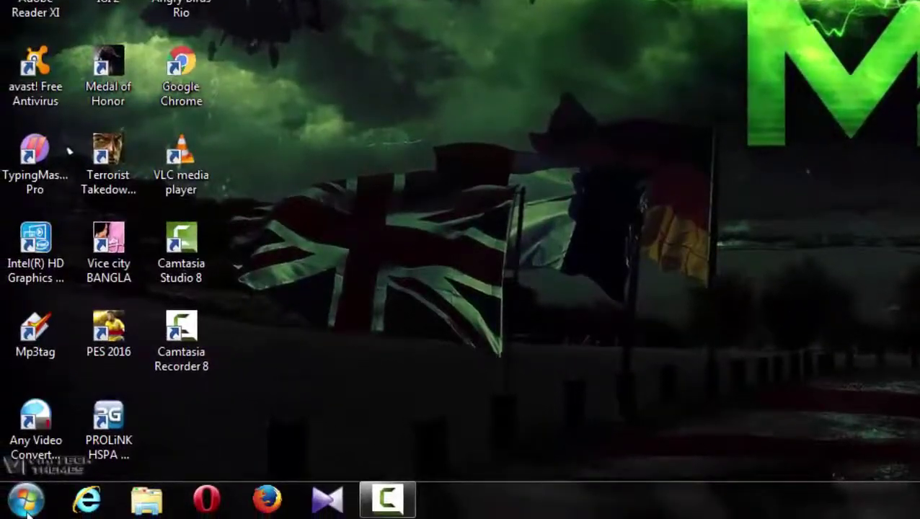
{"action": "left_click", "coordinate": [13, 513]}
{"action": "left_click", "coordinate": [291, 403]}
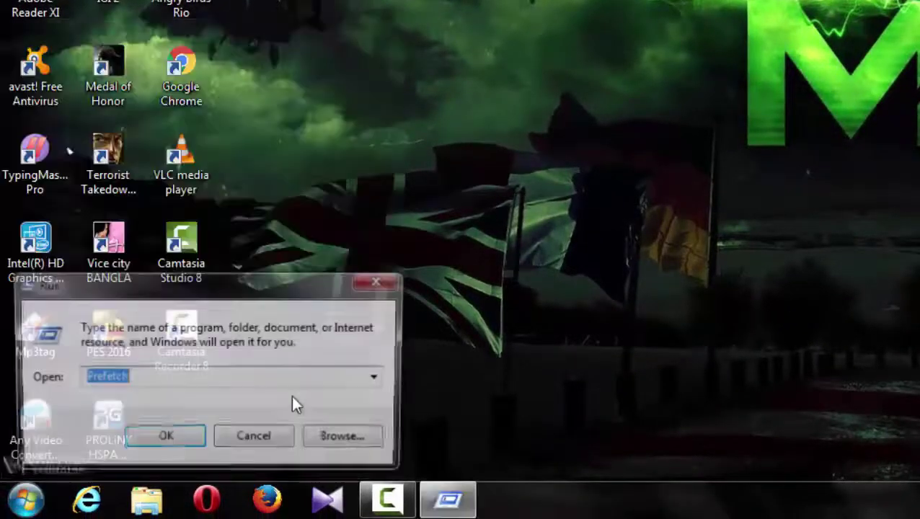
{"action": "key", "text": "BackSpace"}
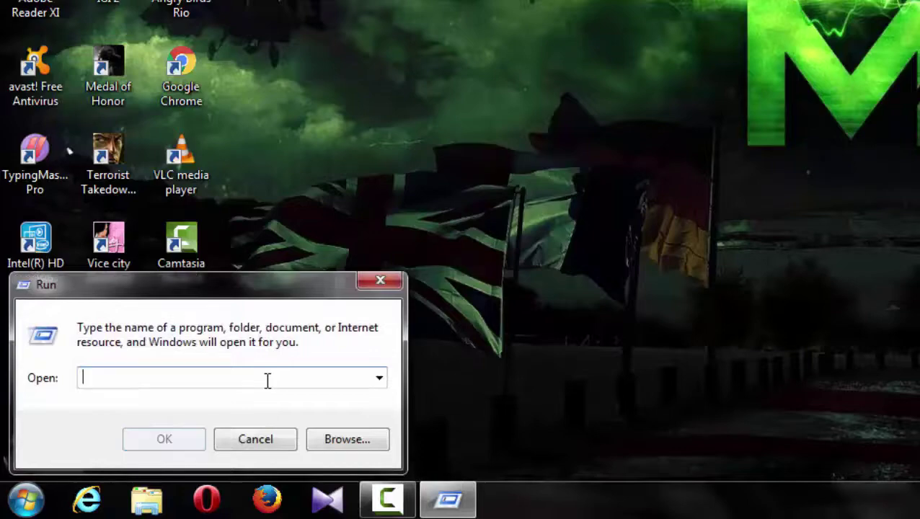
{"action": "type", "text": "tree"}
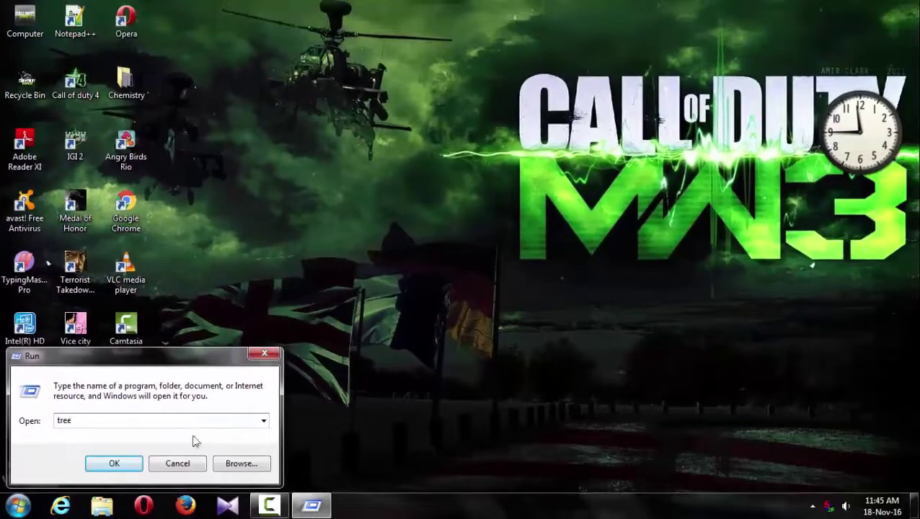
{"action": "left_click", "coordinate": [118, 466]}
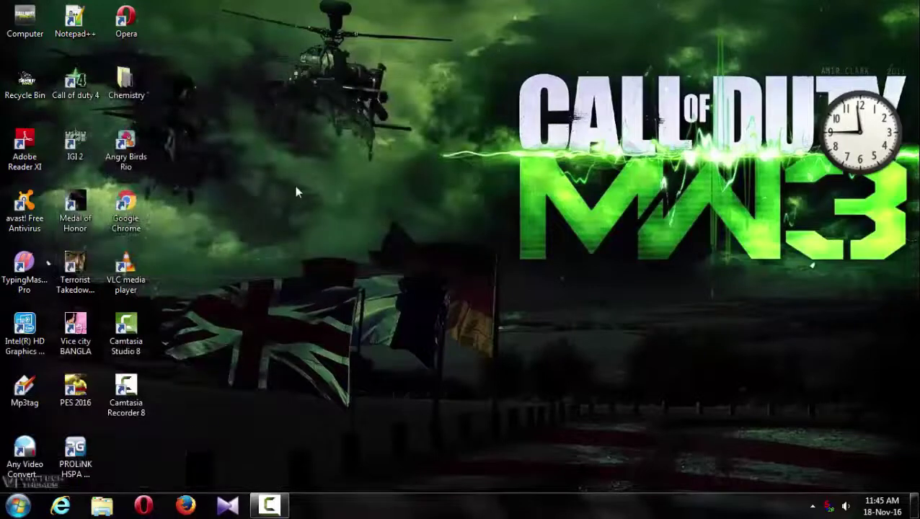
- Run the tree command two more times from the Run dialog
{"action": "left_click", "coordinate": [19, 514]}
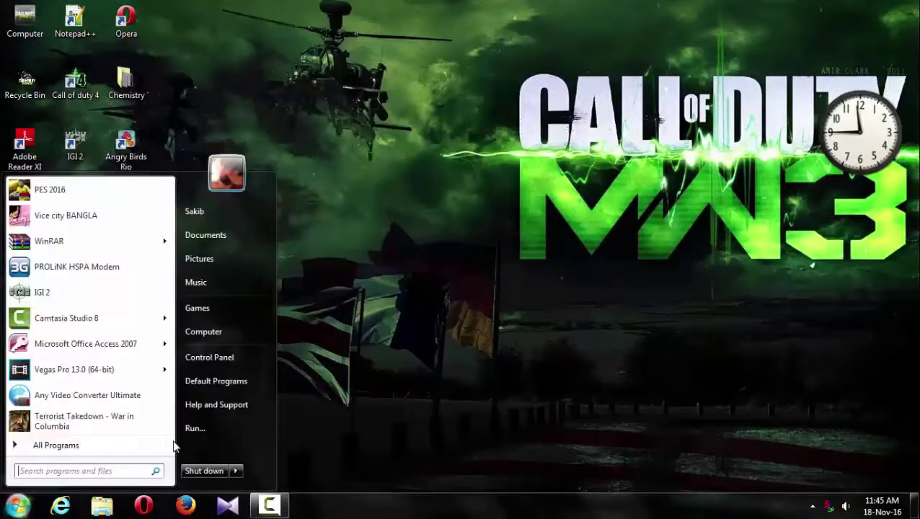
{"action": "left_click", "coordinate": [182, 431]}
{"action": "left_click", "coordinate": [115, 463]}
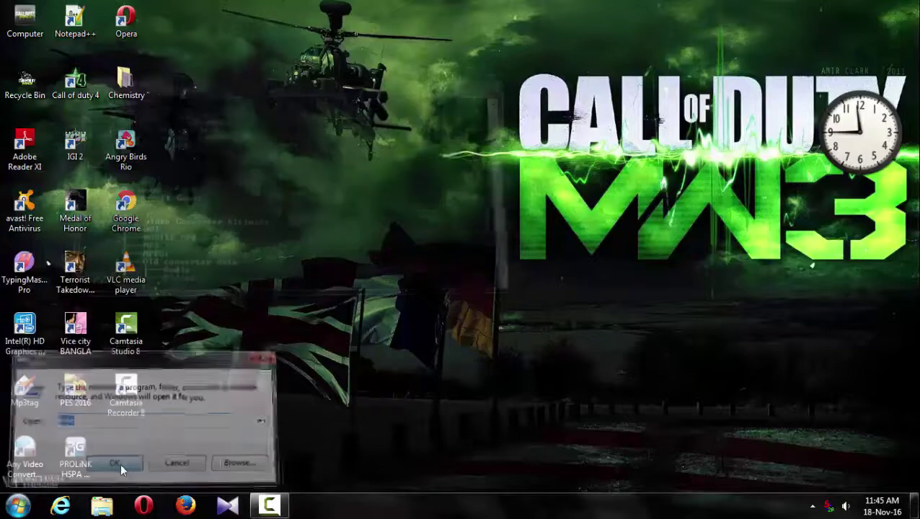
{"action": "left_click", "coordinate": [17, 507]}
{"action": "left_click", "coordinate": [207, 430]}
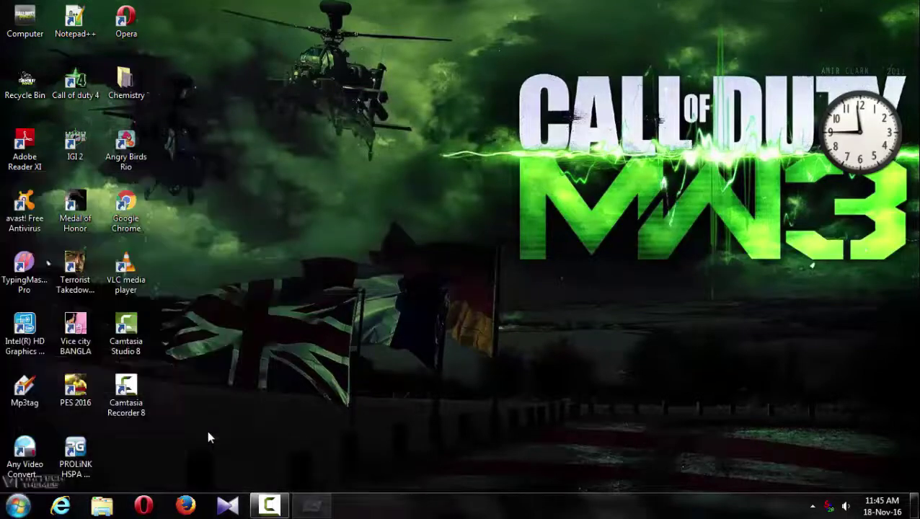
{"action": "left_click", "coordinate": [114, 465]}
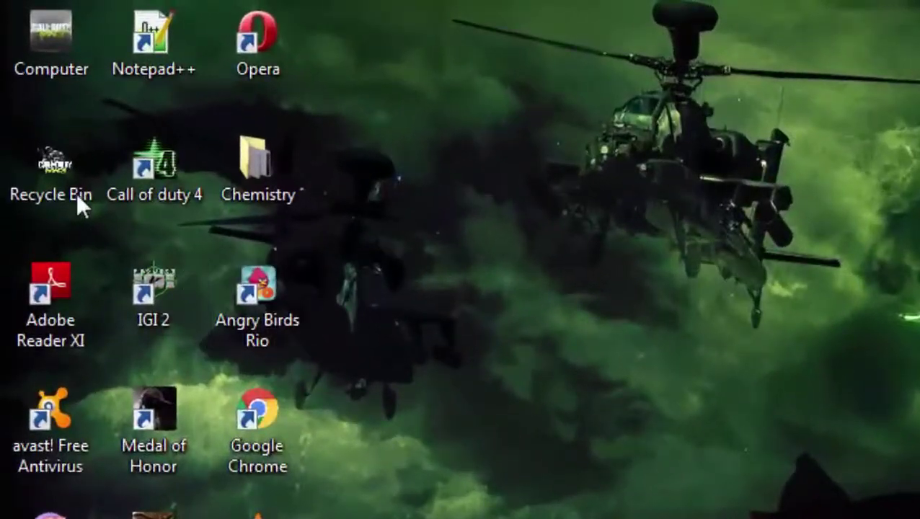
- Open the Recycle Bin, look through the deleted temporary files and close its window
{"action": "double_click", "coordinate": [64, 174]}
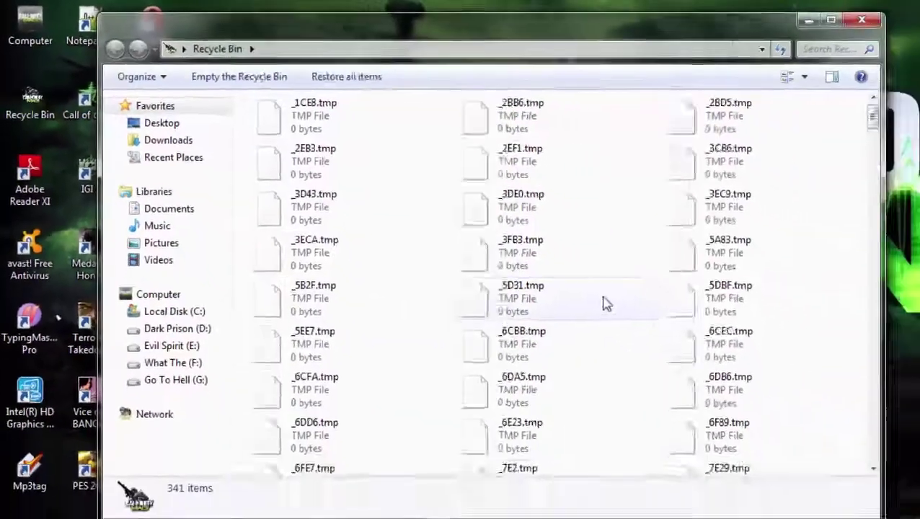
{"action": "scroll", "coordinate": [575, 287], "scroll_direction": "down", "scroll_amount": 5}
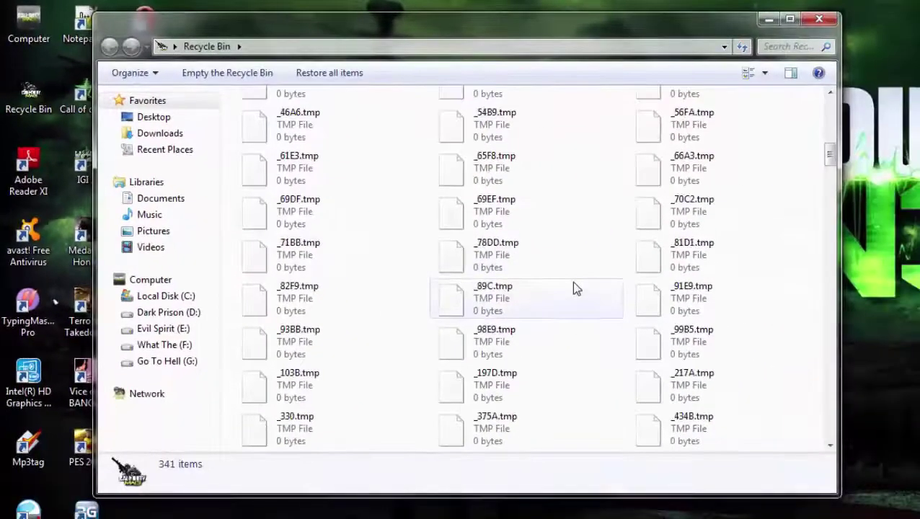
{"action": "scroll", "coordinate": [575, 289], "scroll_direction": "up", "scroll_amount": 10}
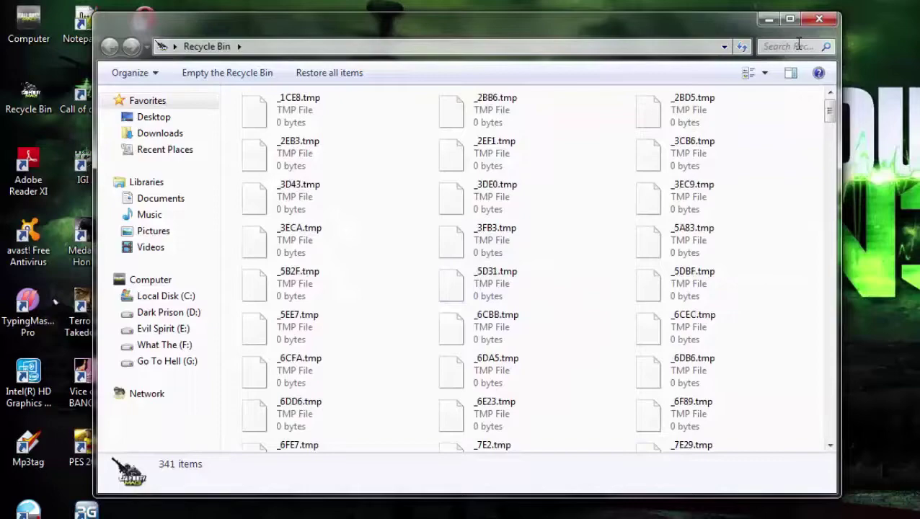
{"action": "left_click", "coordinate": [819, 19]}
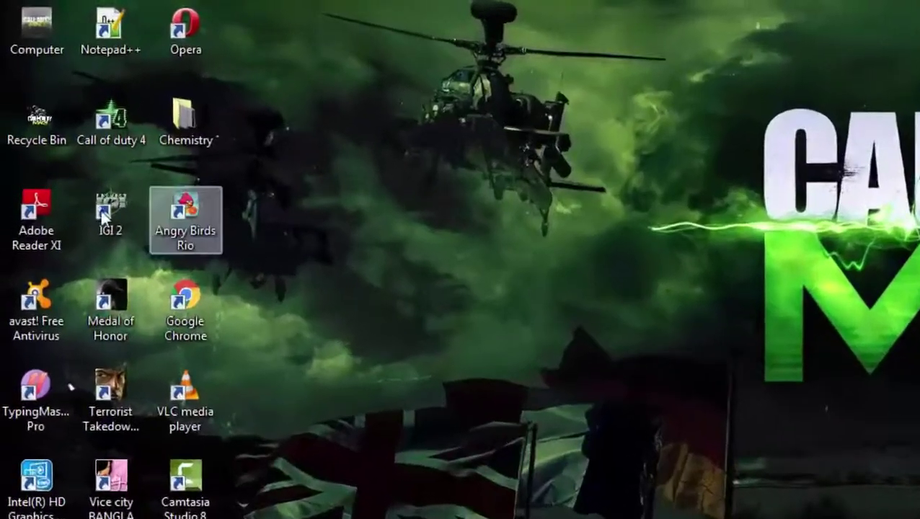
- Empty the Recycle Bin, permanently deleting all of its items
{"action": "right_click", "coordinate": [46, 133]}
{"action": "left_click", "coordinate": [105, 178]}
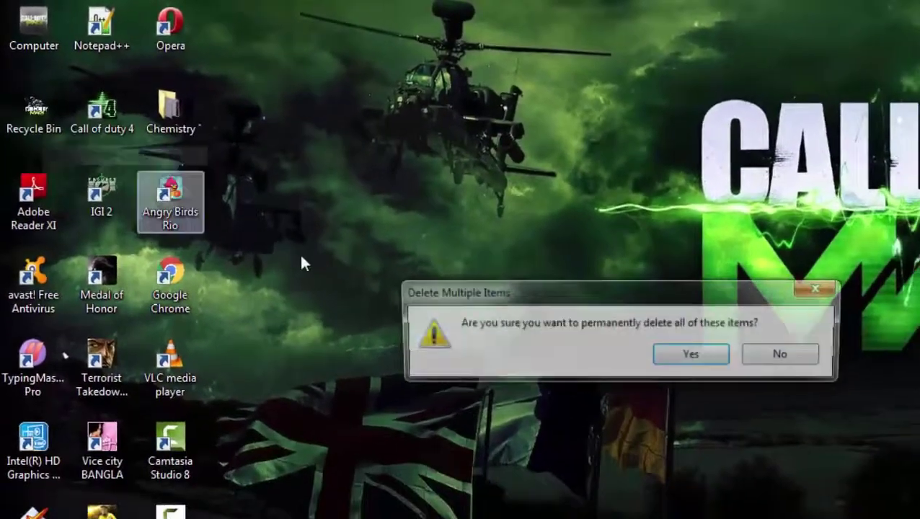
{"action": "left_click", "coordinate": [678, 355]}
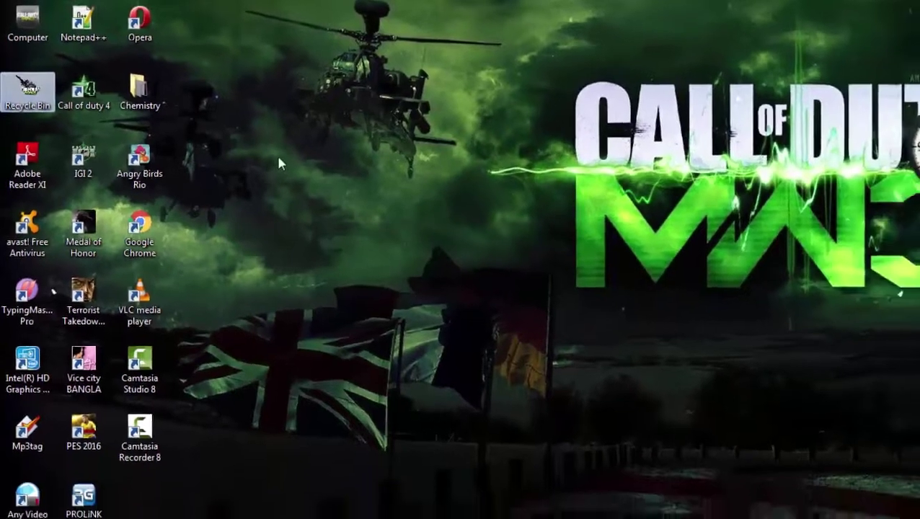
{"action": "right_click", "coordinate": [310, 176]}
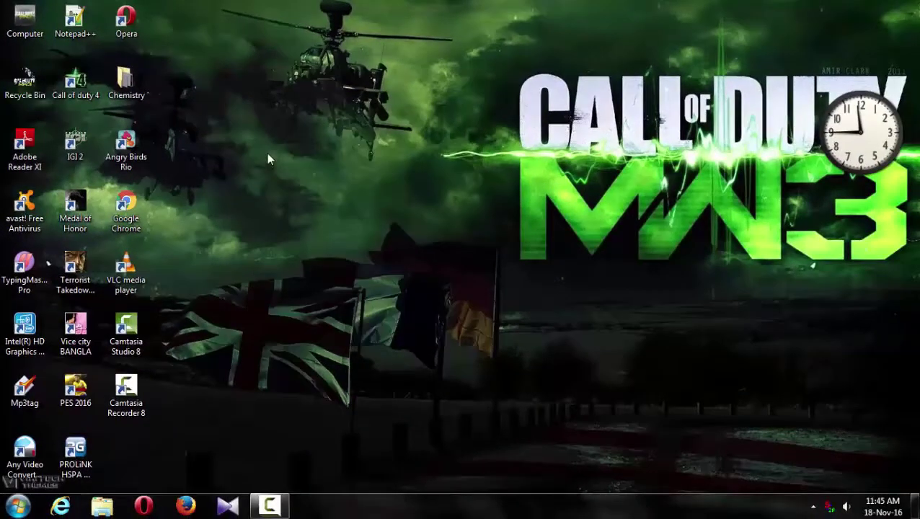